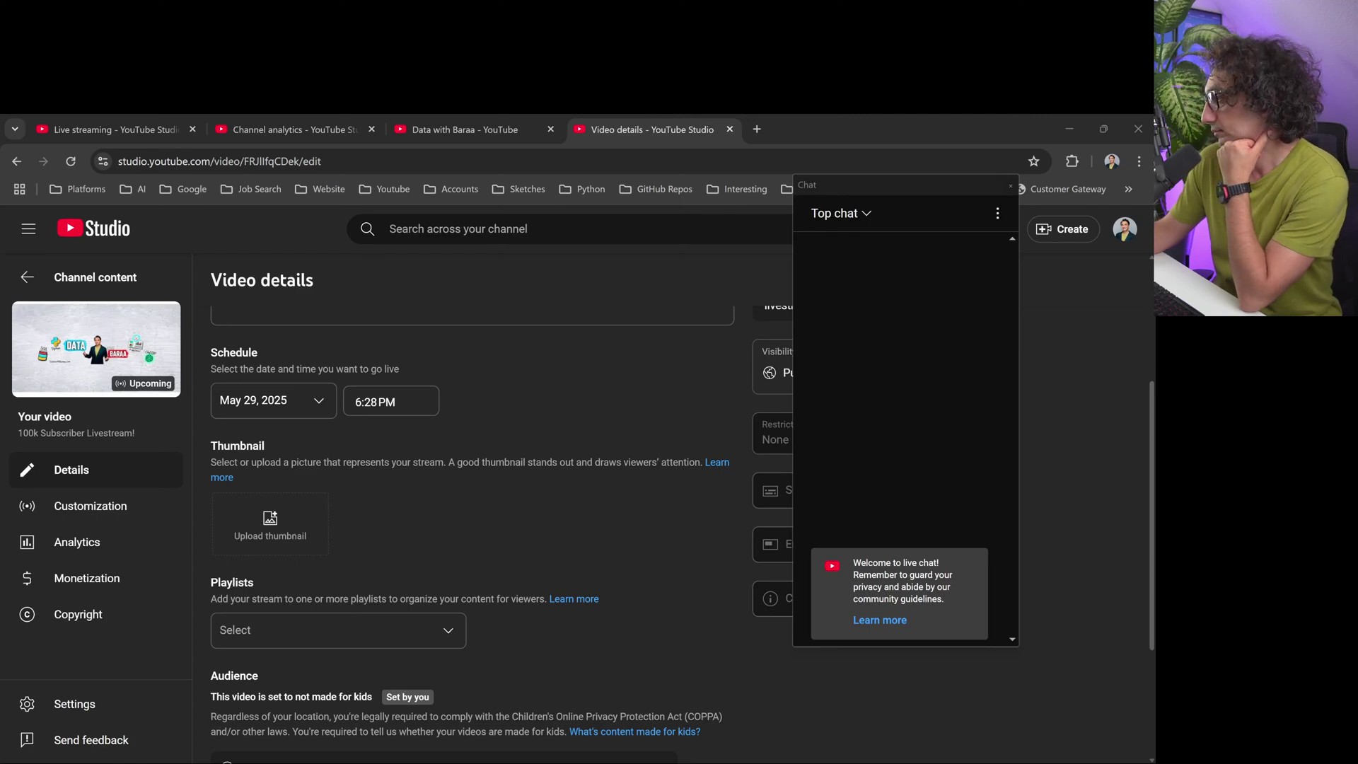
Step: Return to the browser and show the live subscriber analytics at 99,983
key("ctrl+w")
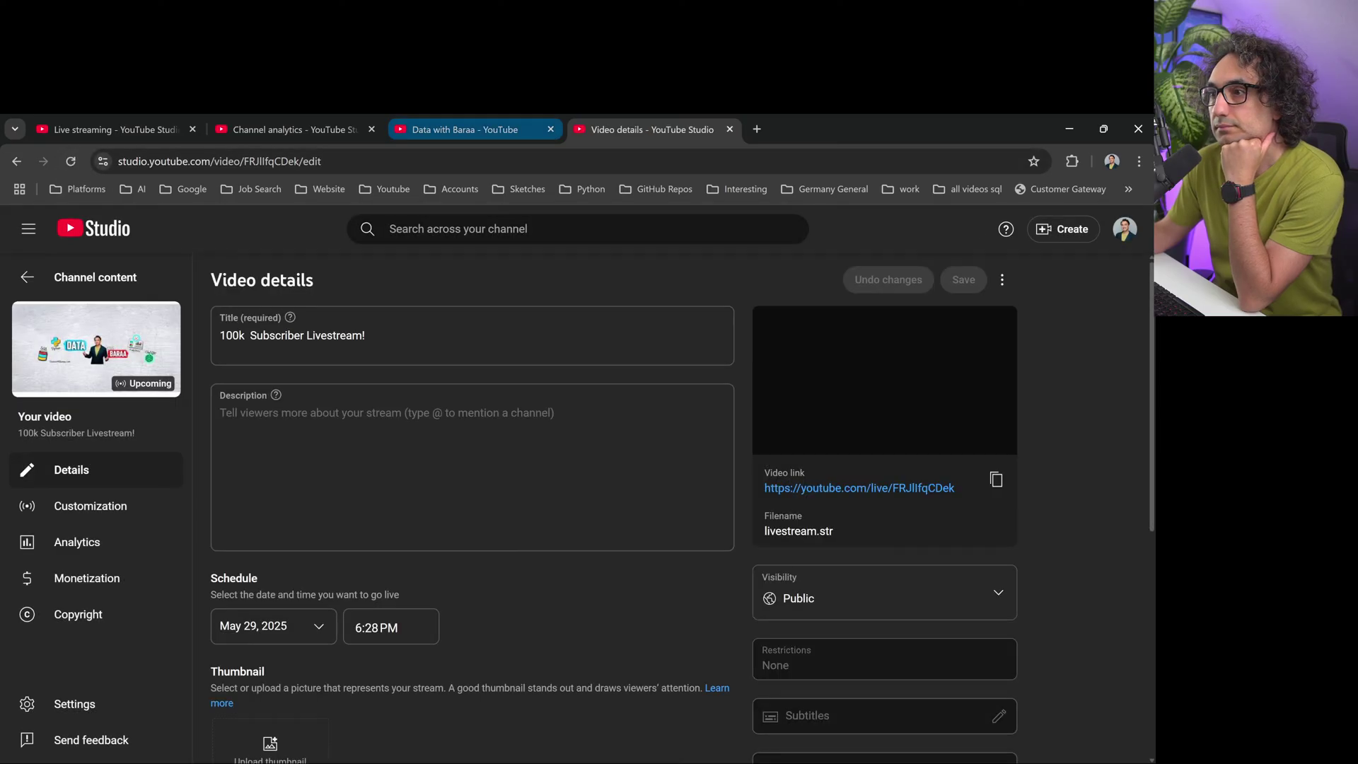
key("ctrl+Tab")
key("ctrl+Tab")
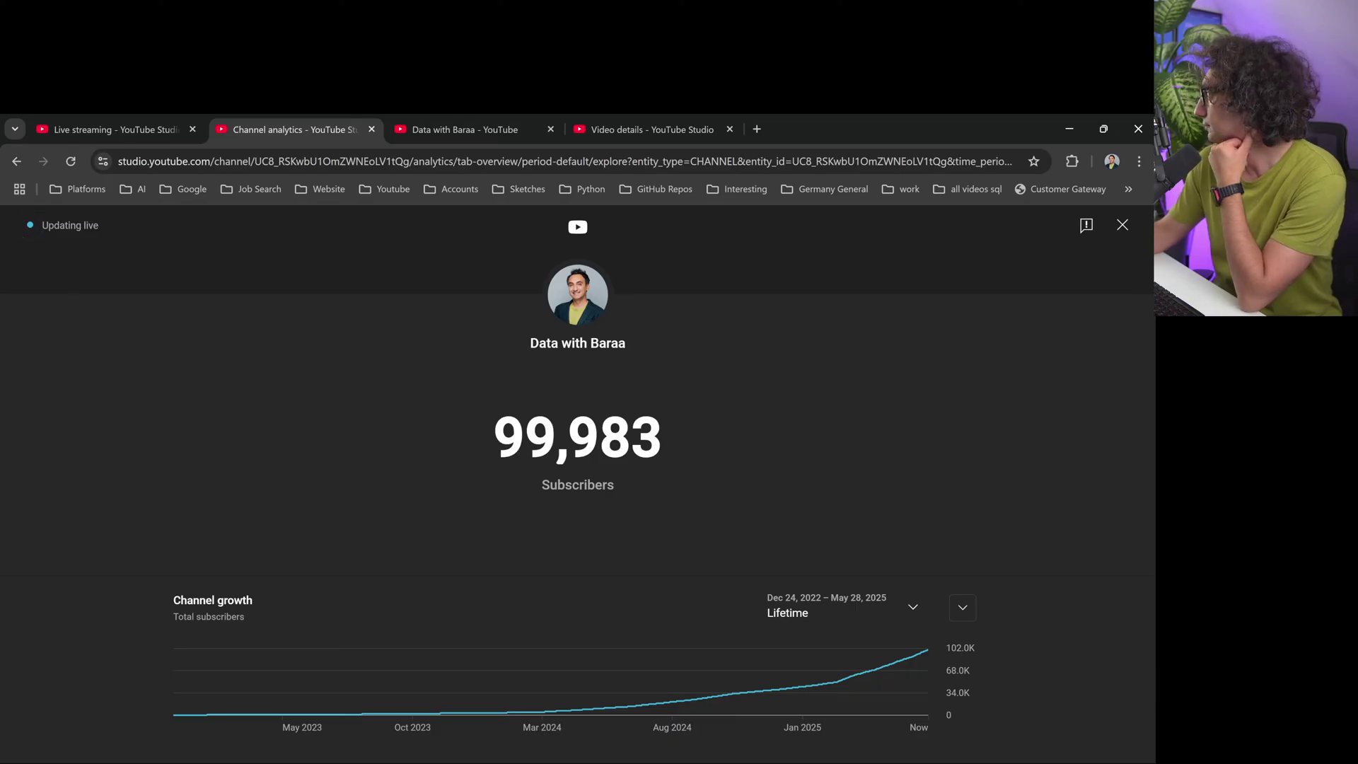
Step: Bring the Top chat pop-out over the page as the counter ticks to 99,984
left_click(1084, 227)
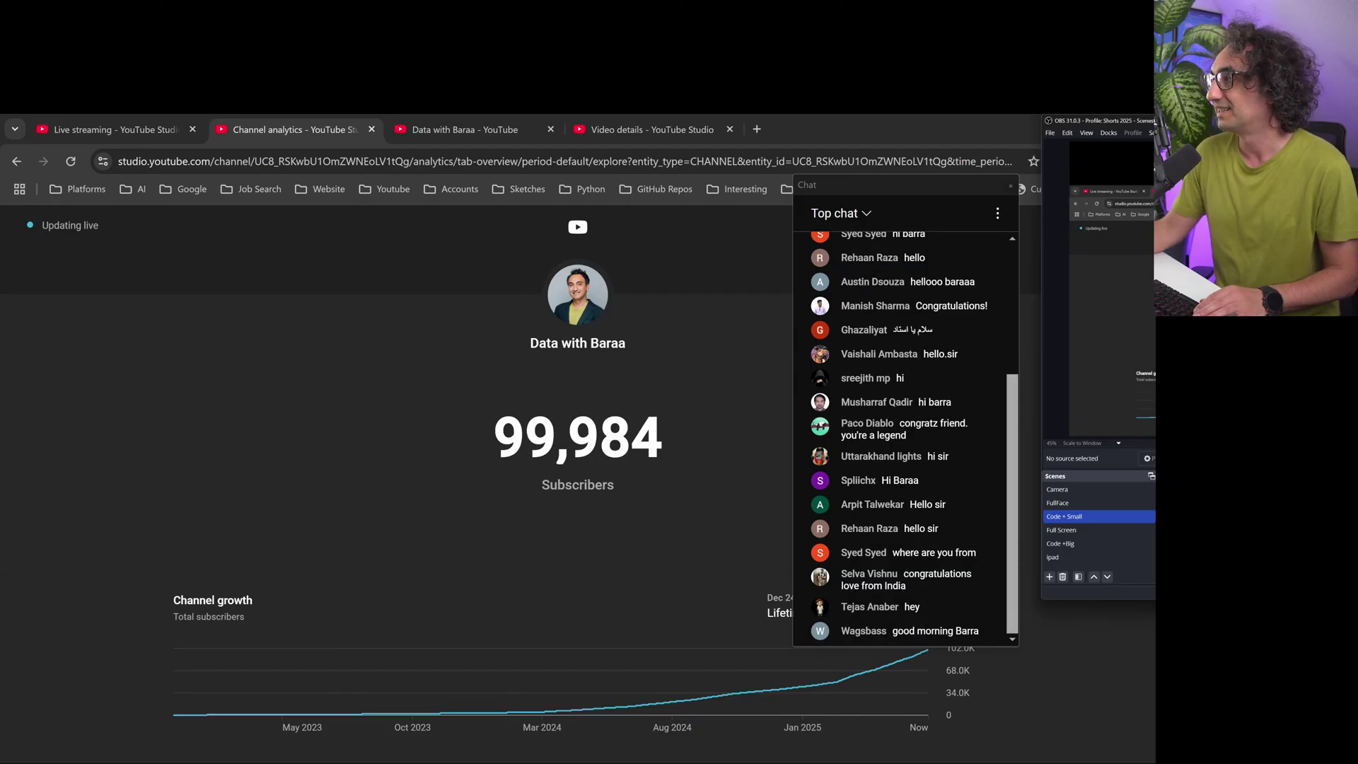
Step: Move OBS out of view and refocus the browser, with the counter at 99,985
key("alt+Tab")
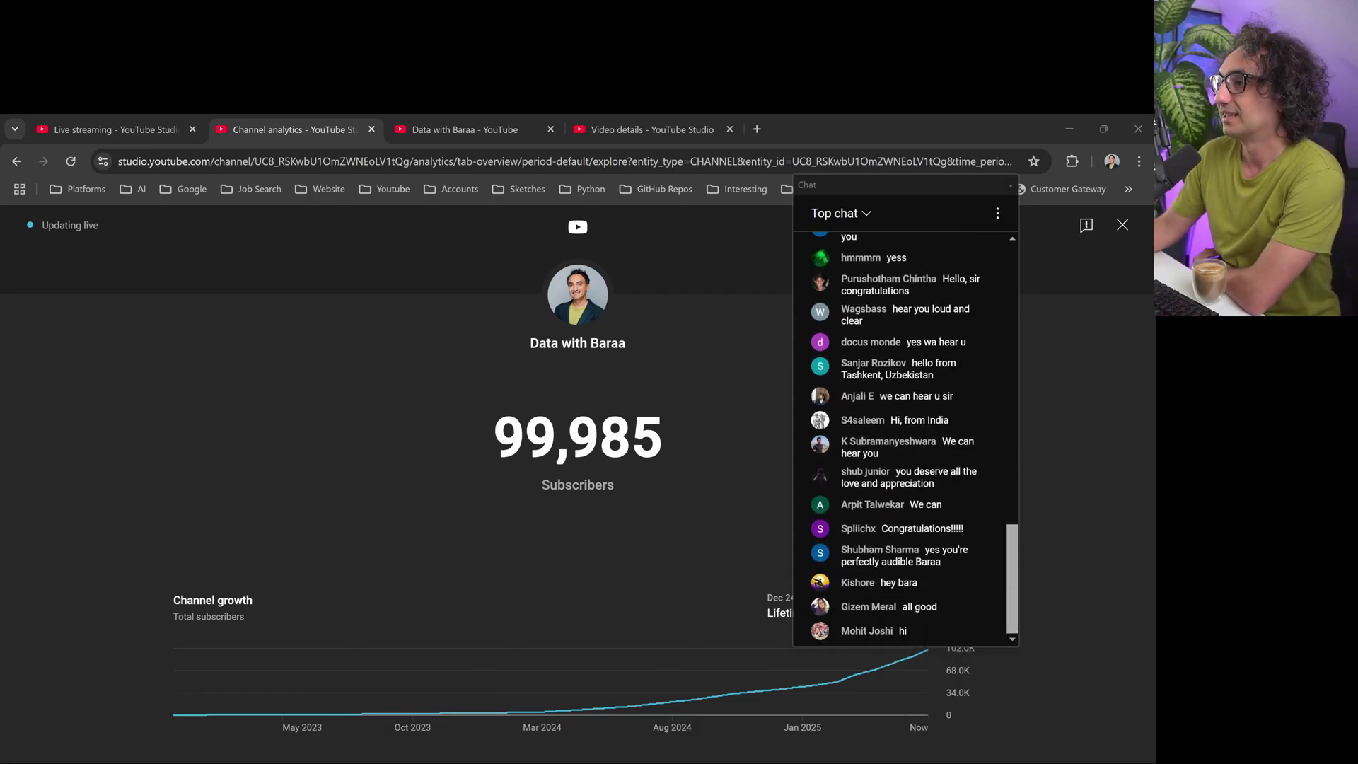
left_click(1082, 230)
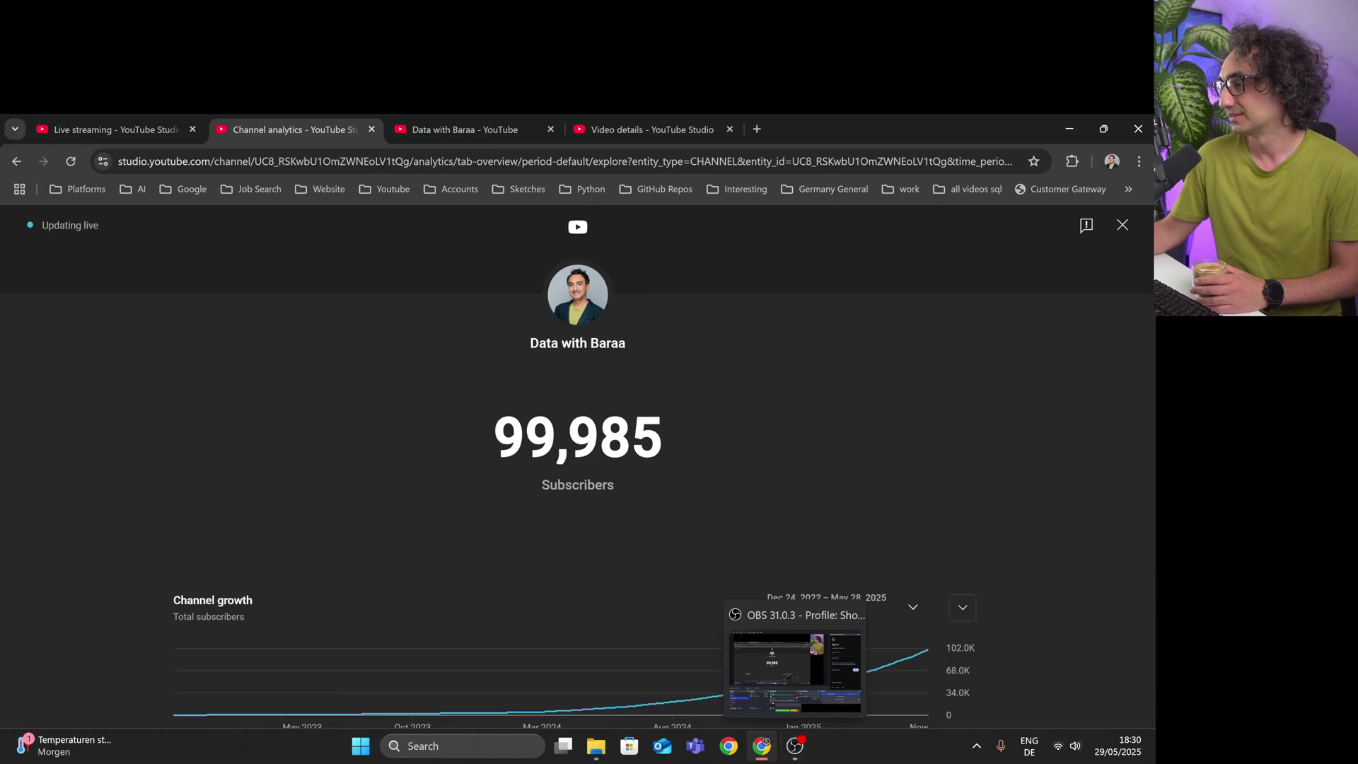
Step: Keep the Top chat window on top while the count climbs to 99,998
key("alt+Tab")
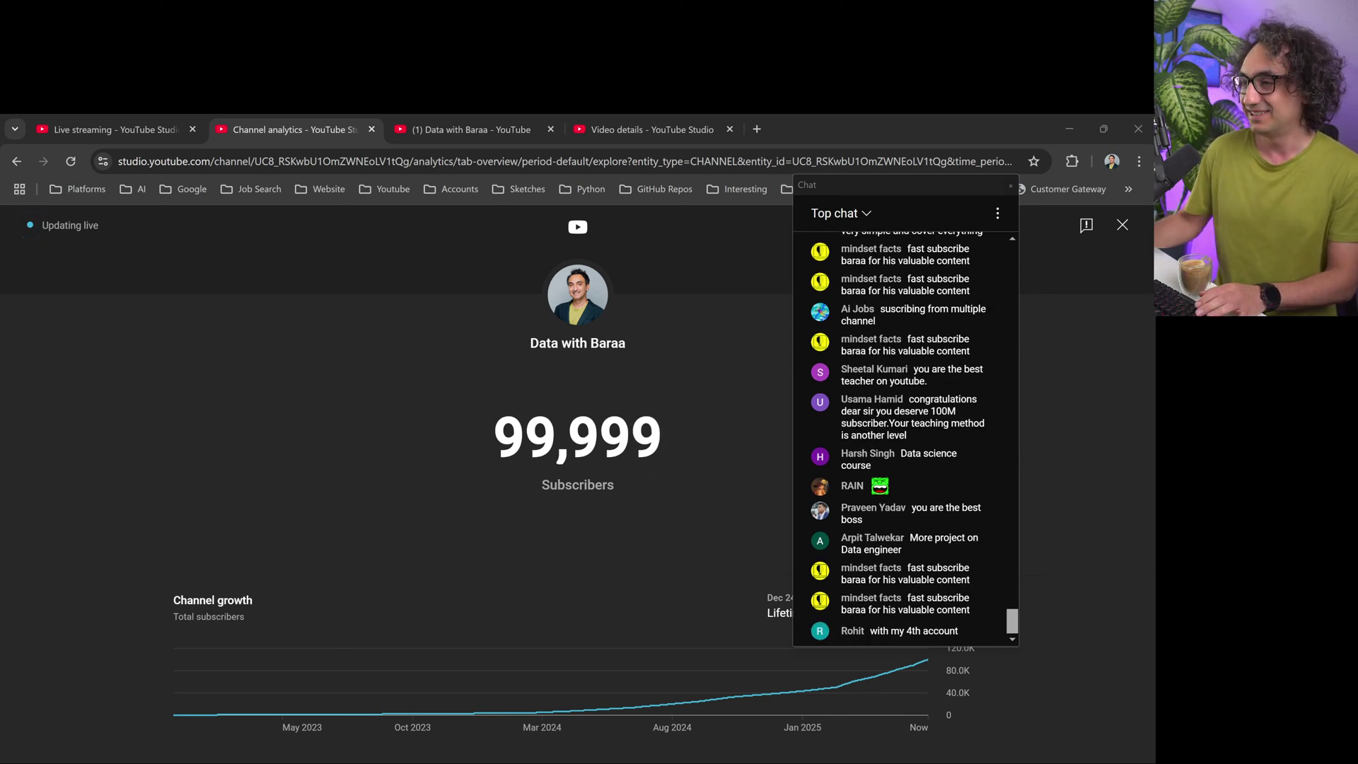
Step: Snip a screenshot of the subscriber counter as it crosses 100,000
key("super+shift+s")
left_click_drag(460, 380, 737, 601)
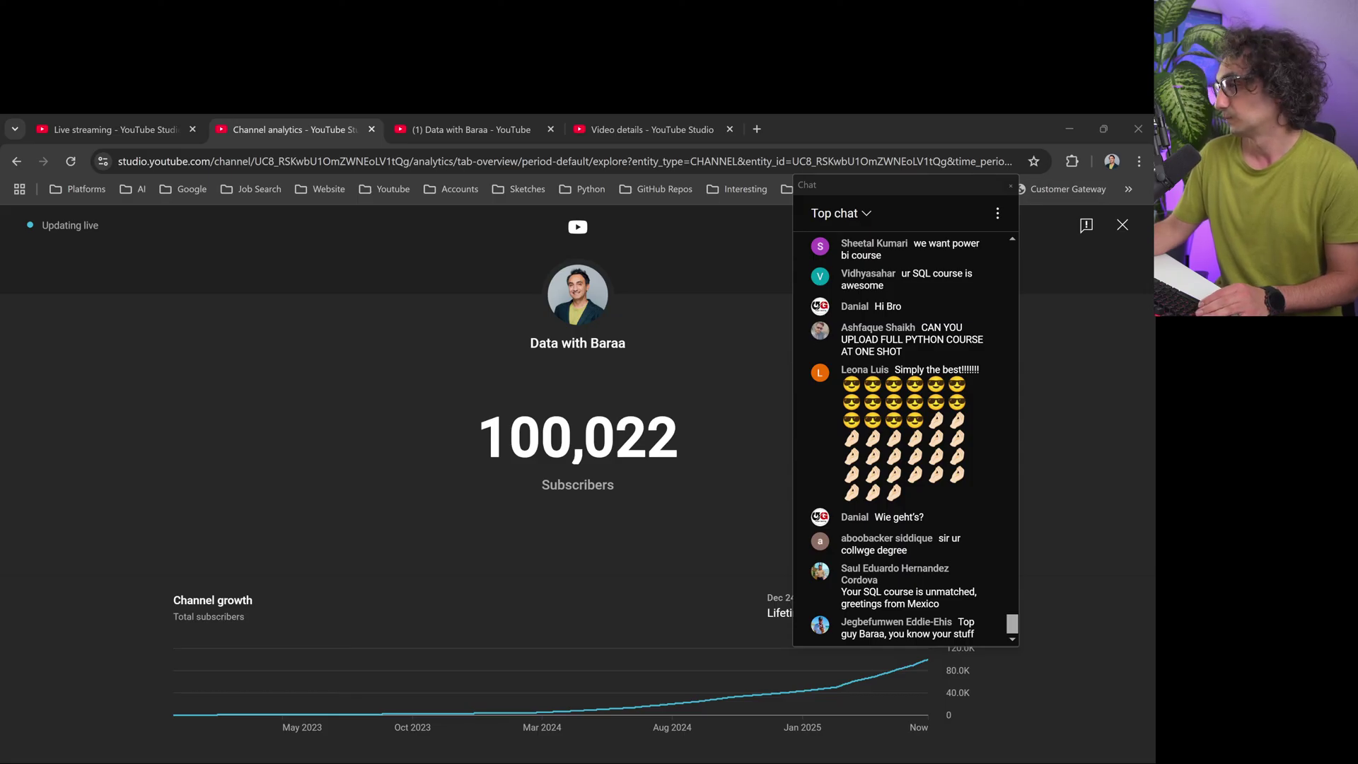
Step: Close the Channel analytics, channel and Video details tabs, closing the browser
left_click(372, 129)
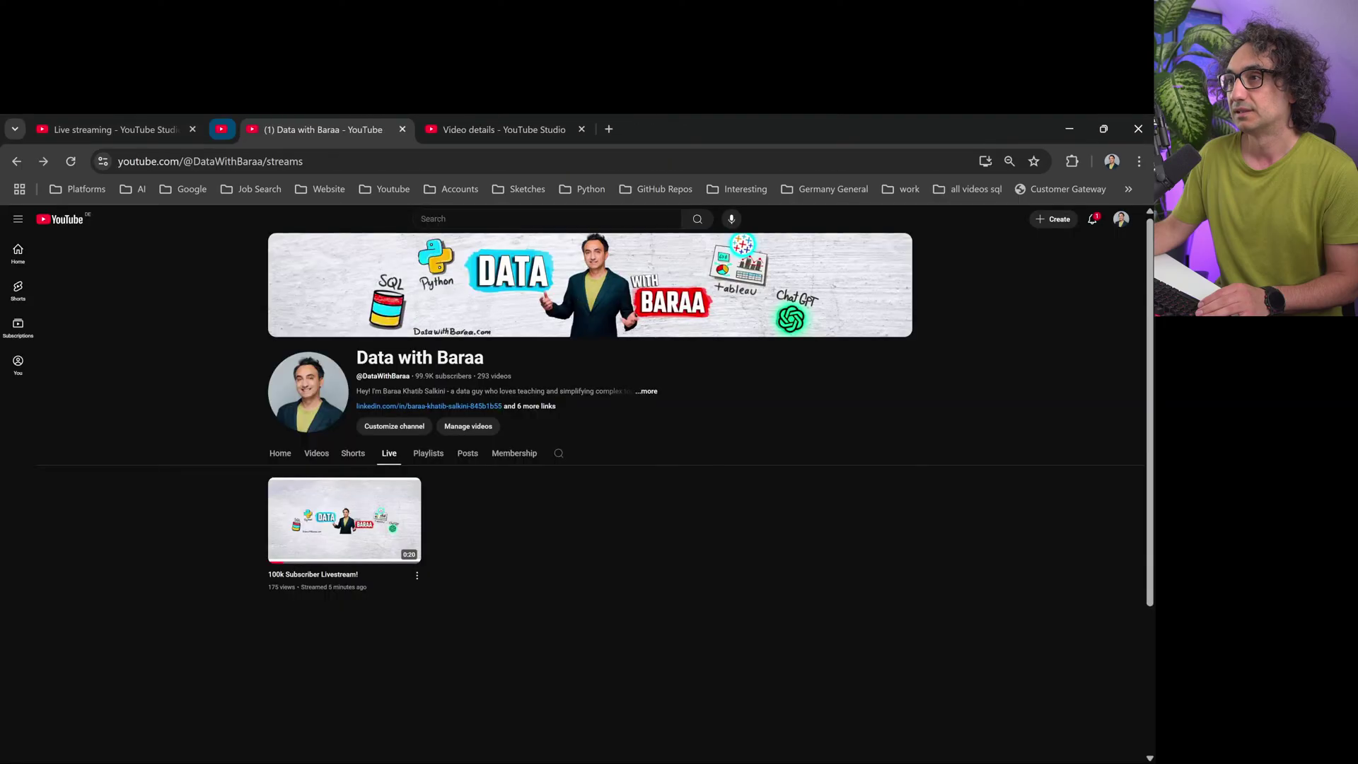
left_click(193, 128)
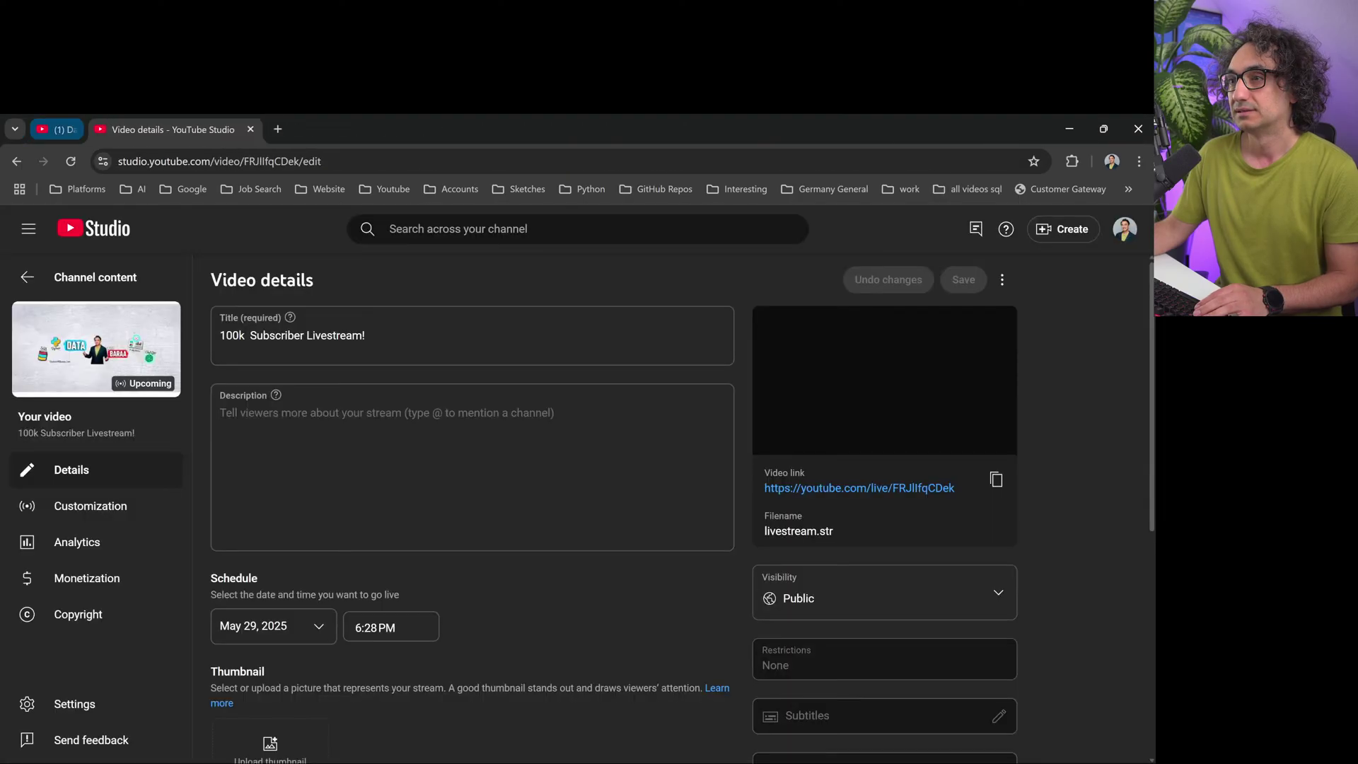
left_click(191, 128)
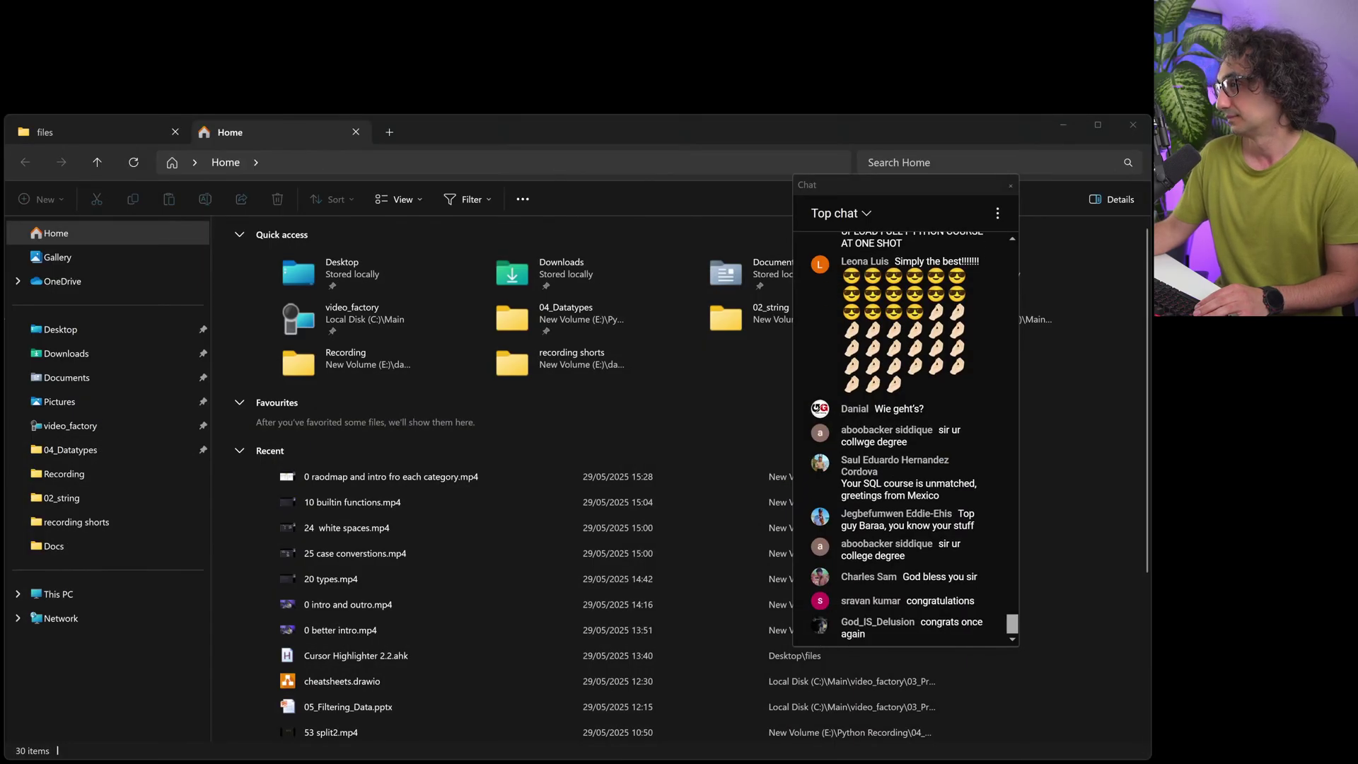